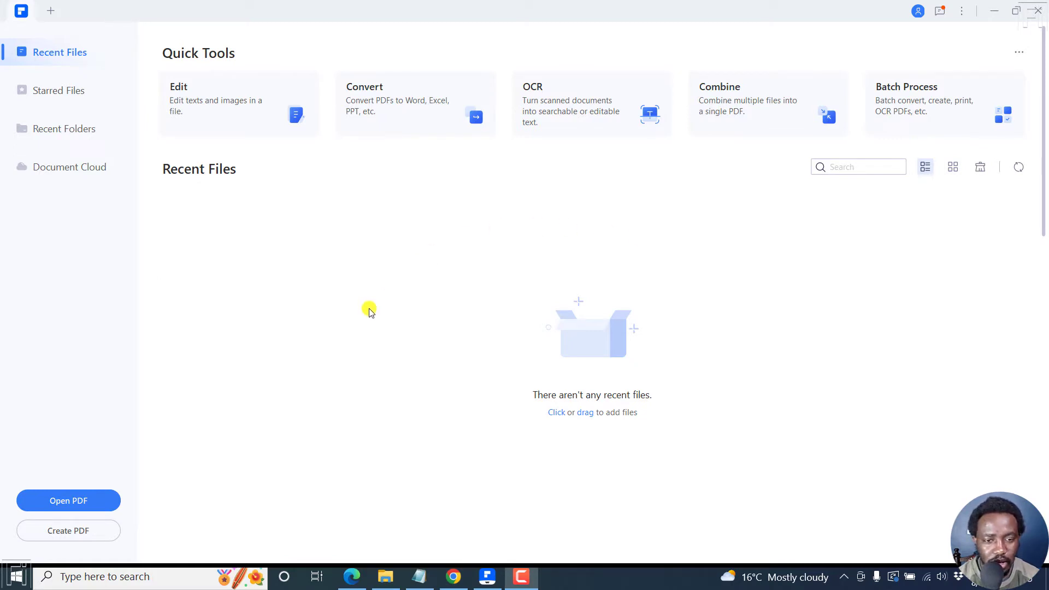
Step: Open Combine - Merge.pdf from disk to display its seven-page deck
click(85, 502)
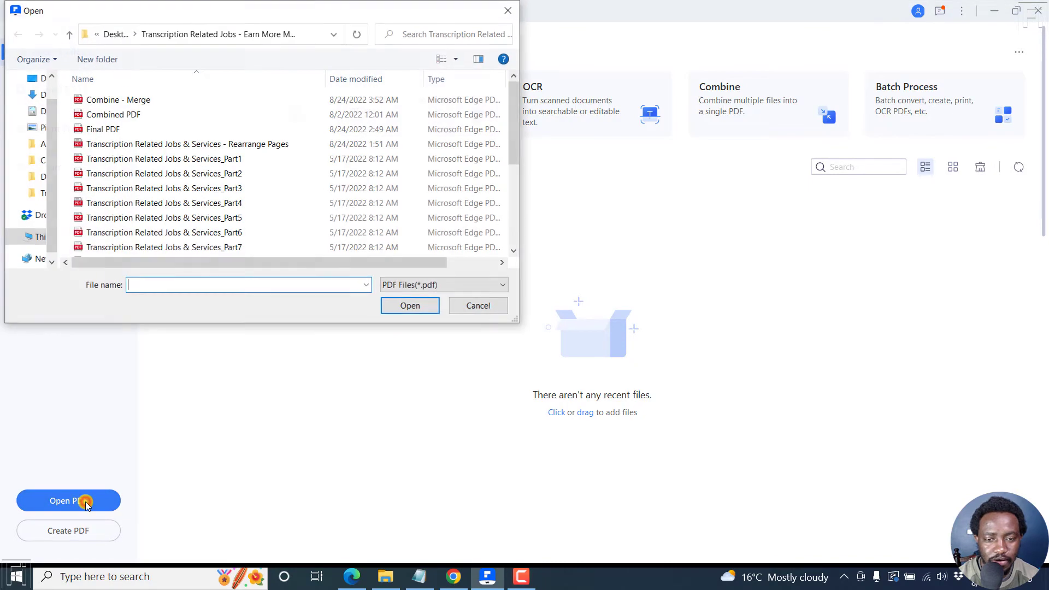
click(113, 99)
click(410, 305)
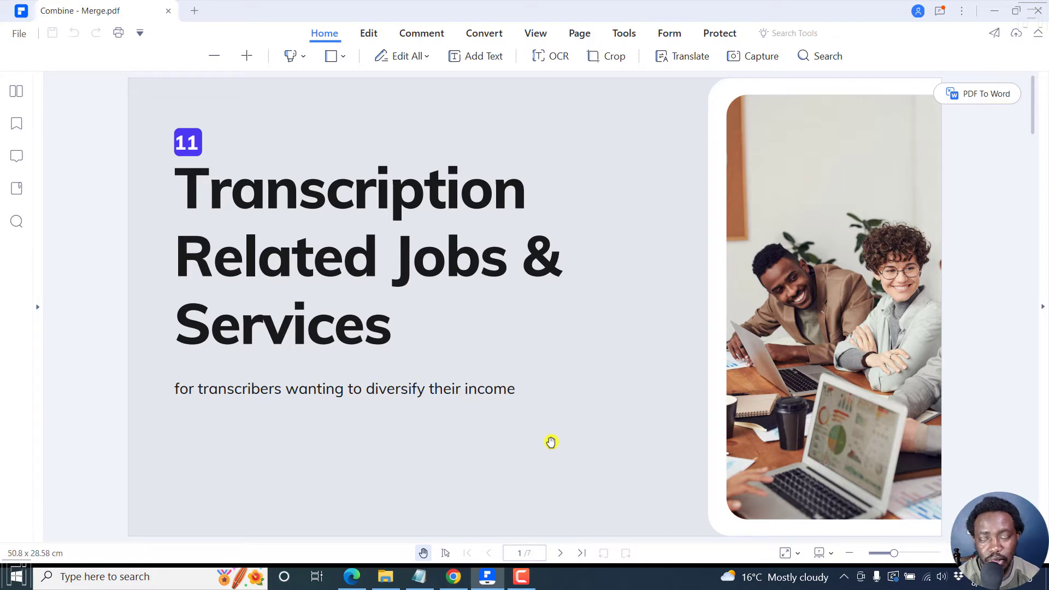
Step: Switch to the Page view and adjust the thumbnail size, reducing then enlarging it
click(580, 32)
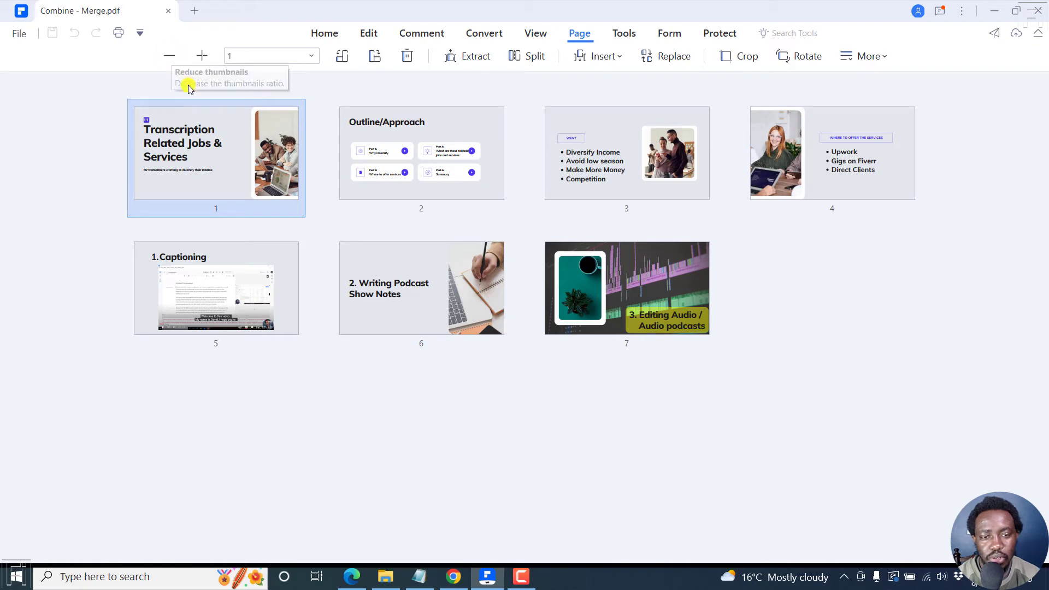
click(170, 56)
click(200, 57)
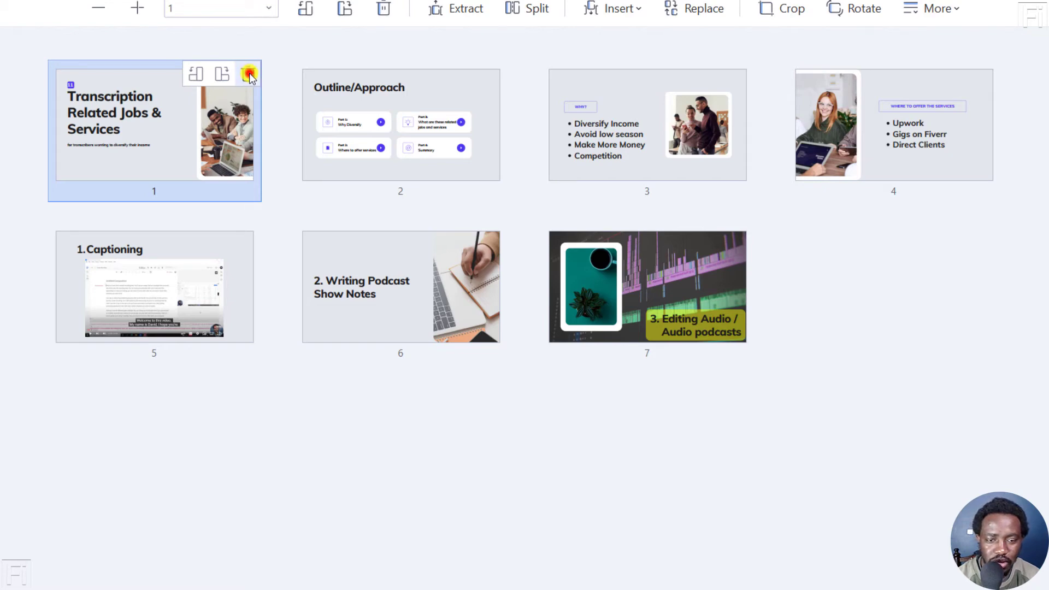
Step: Delete page 1, the Transcription Related Jobs & Services title page, confirming the deletion
click(249, 73)
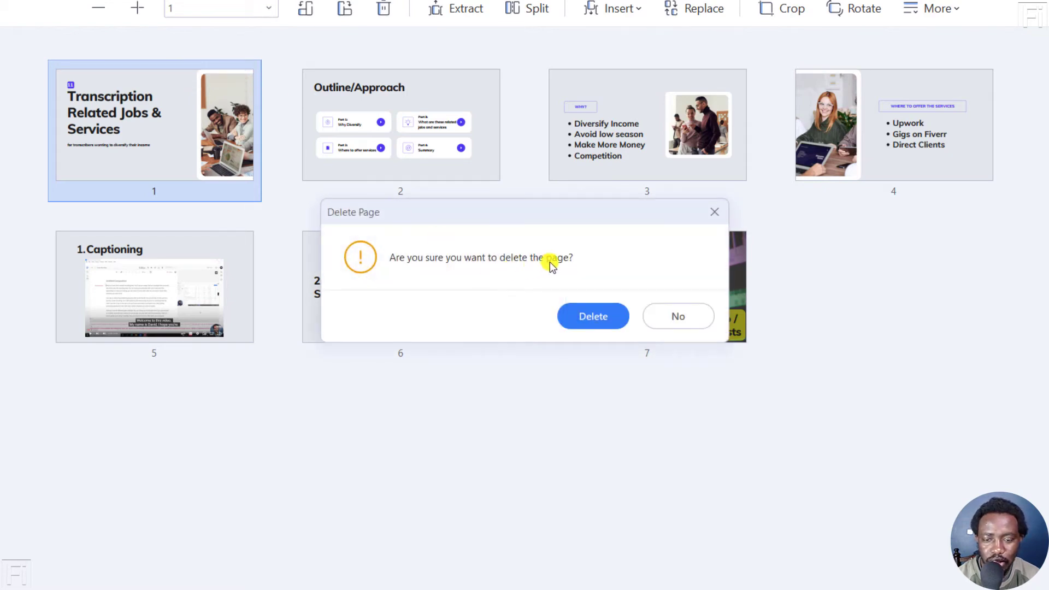
click(588, 314)
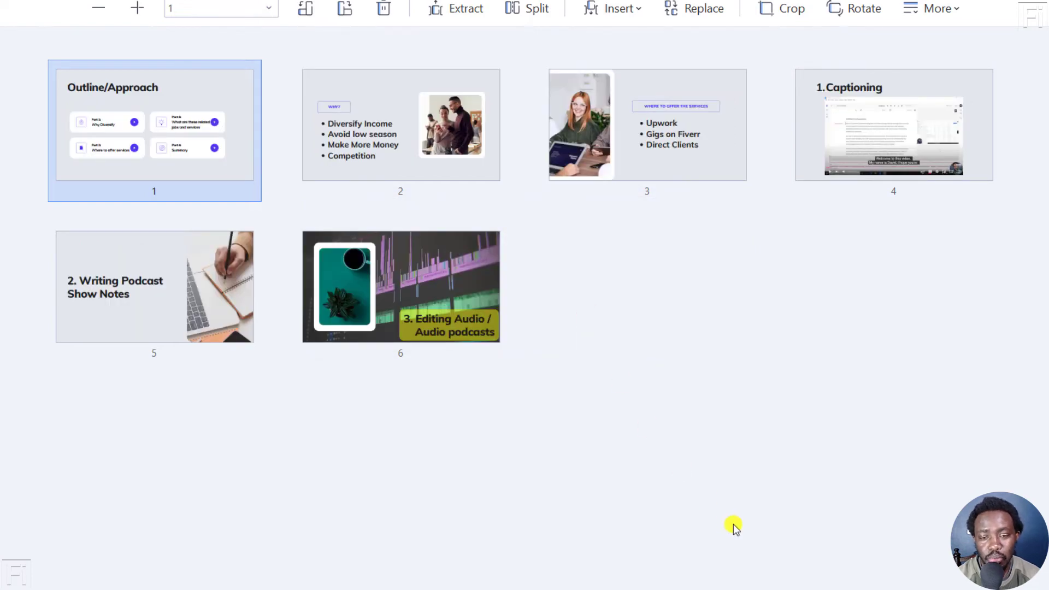
Step: Select pages 2 (Why) and 6 (Editing Audio podcasts) and delete both
click(445, 176)
mouse_move(401, 287)
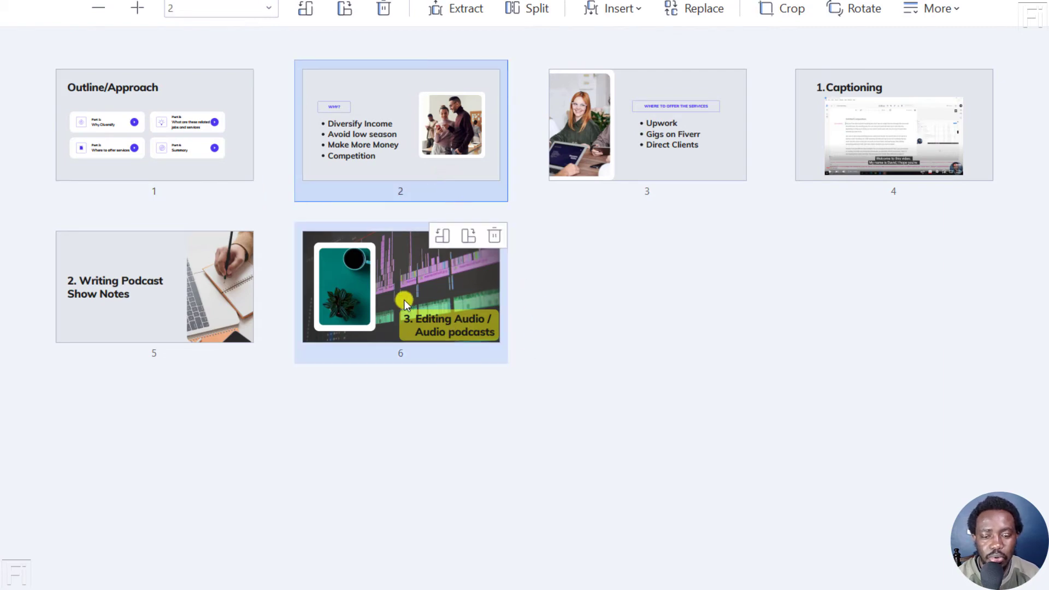
ctrl+click(428, 317)
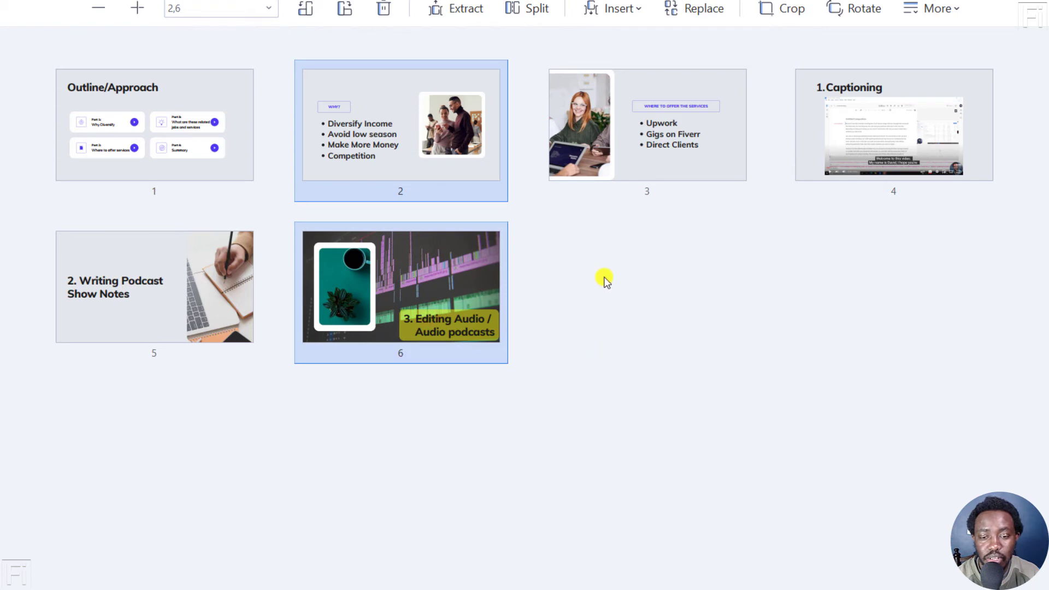
key(Delete)
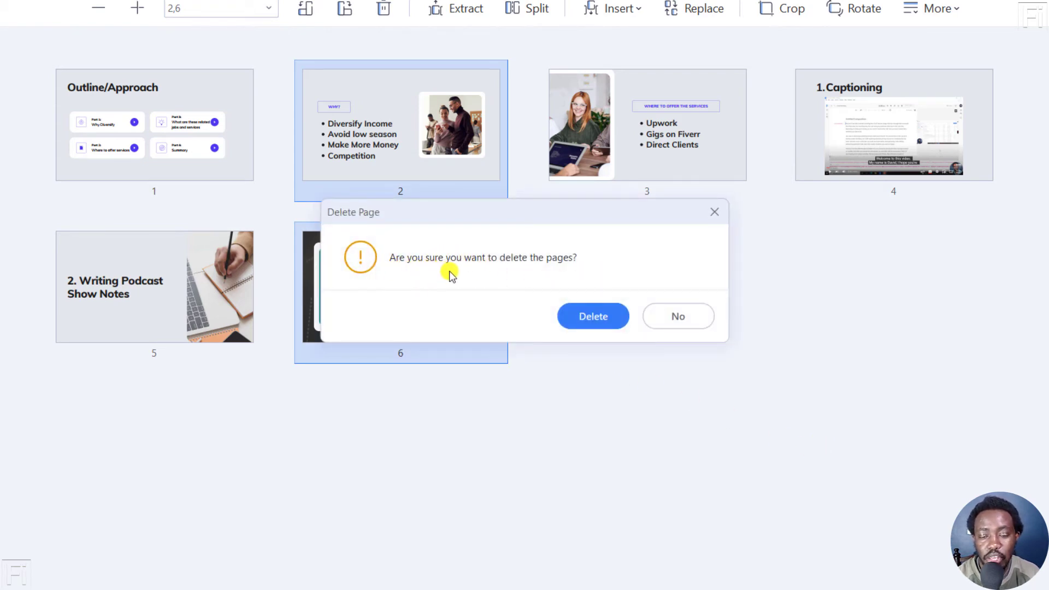
click(593, 316)
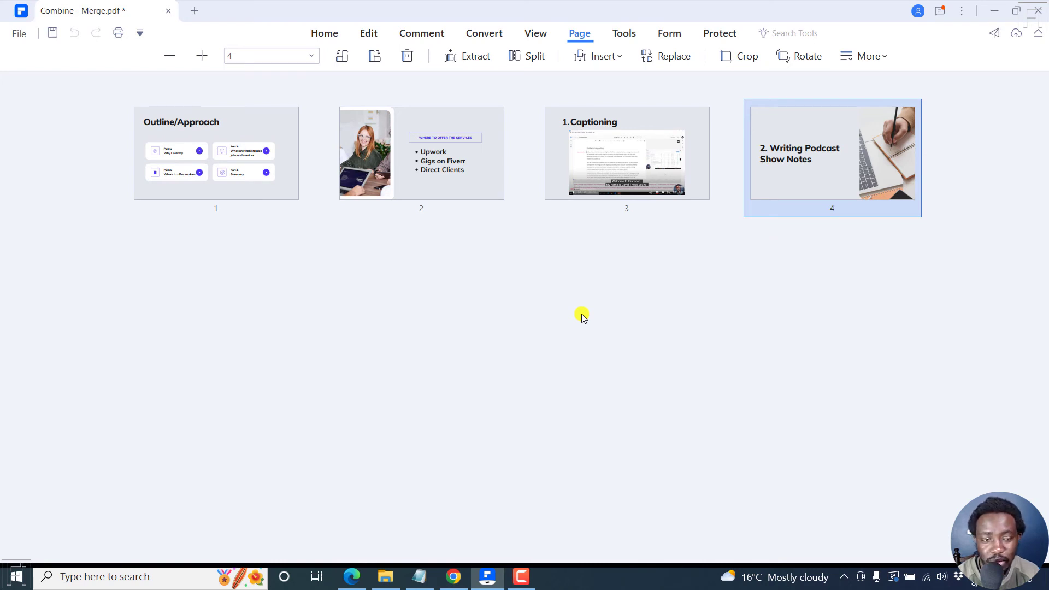
Step: Save and close Combine - Merge.pdf, then reopen it from Recent Files to view page 1
click(52, 35)
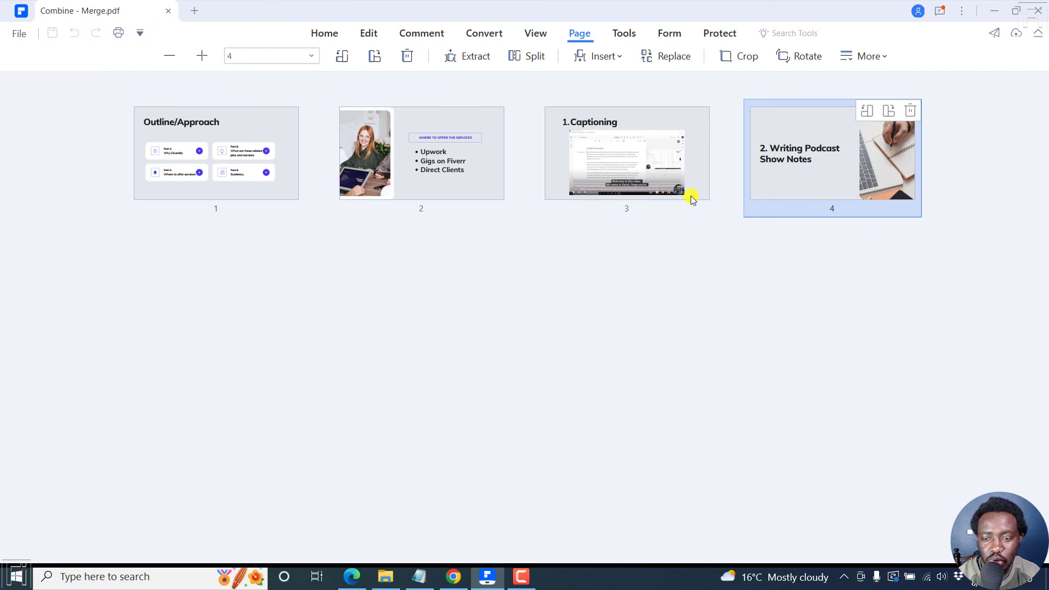
click(169, 12)
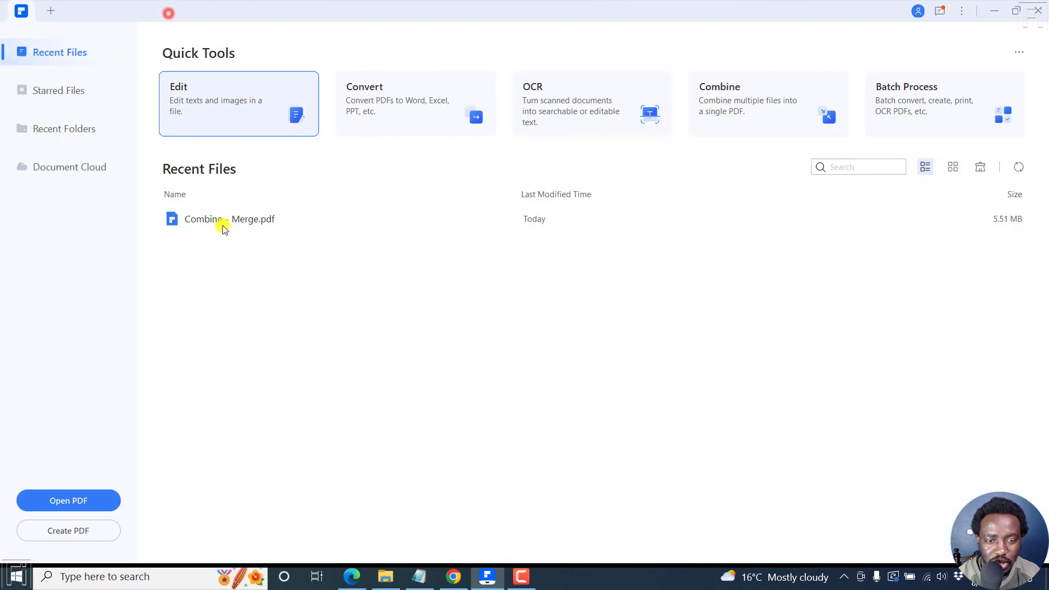
click(231, 218)
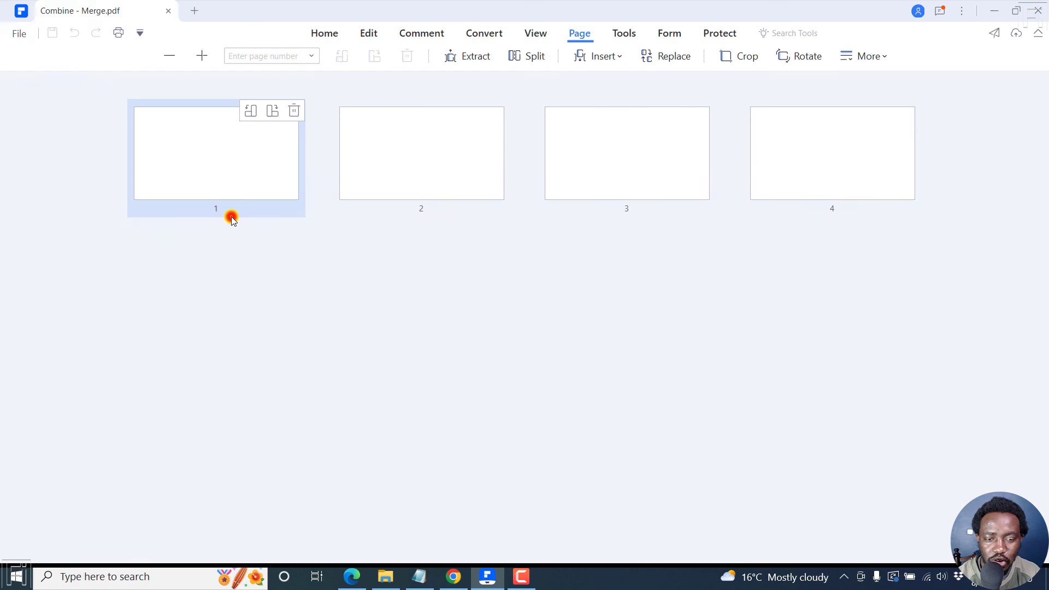
click(317, 28)
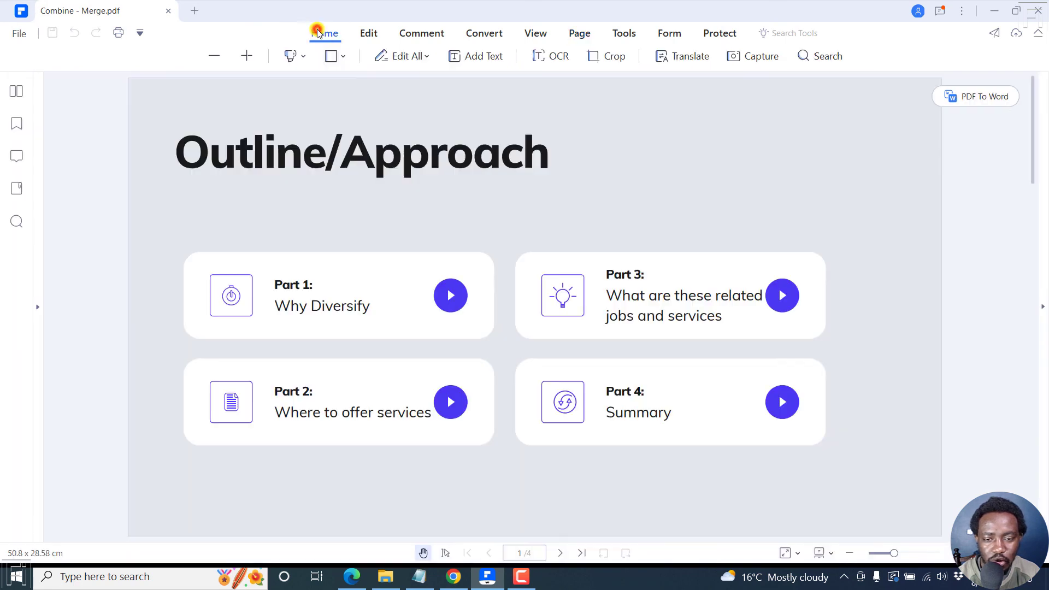